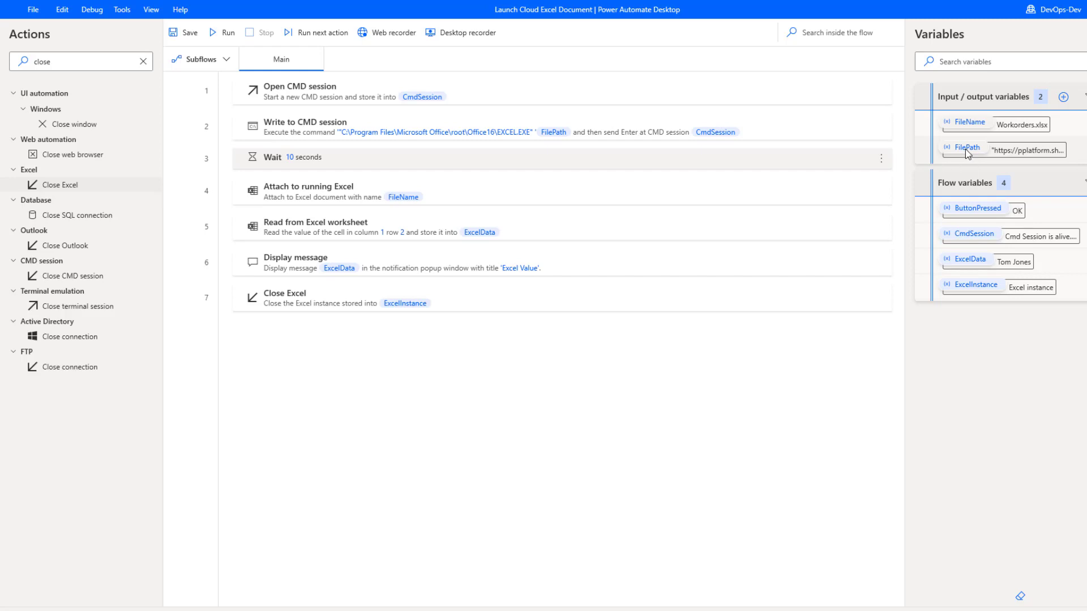
Step: Review the FilePath input variable's default SharePoint path to Workorders.xlsx and close it unchanged
right_click(966, 147)
left_click(991, 163)
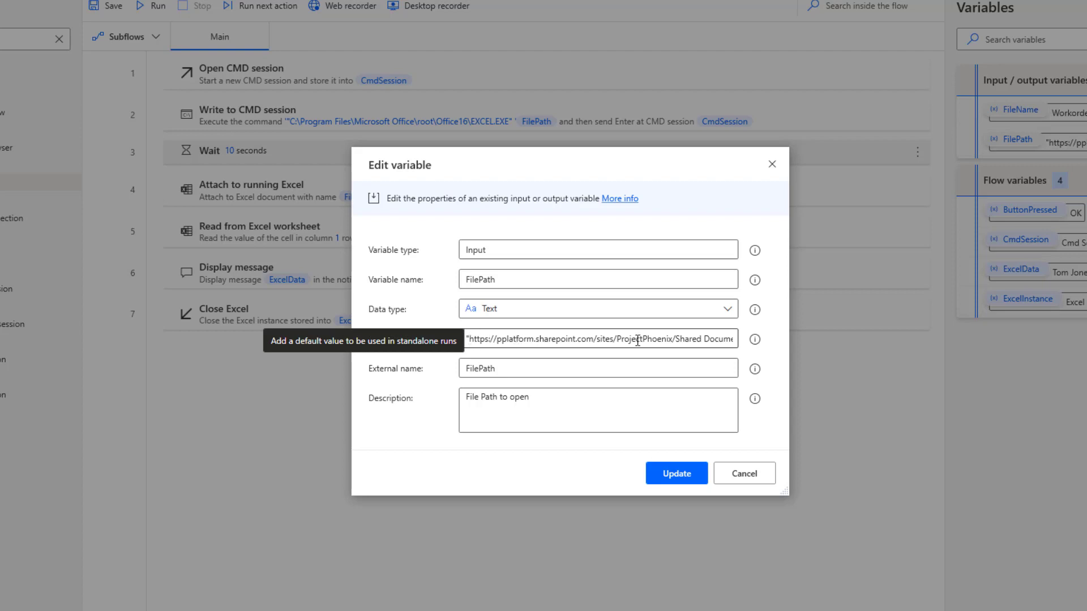
left_click_drag(649, 340, 440, 355)
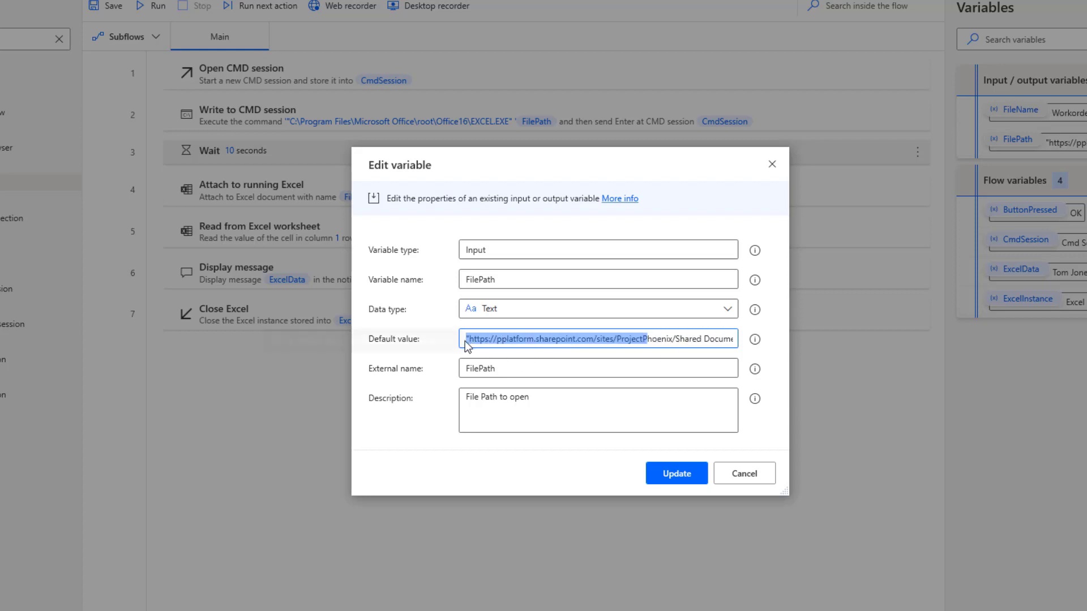
left_click_drag(672, 340, 751, 342)
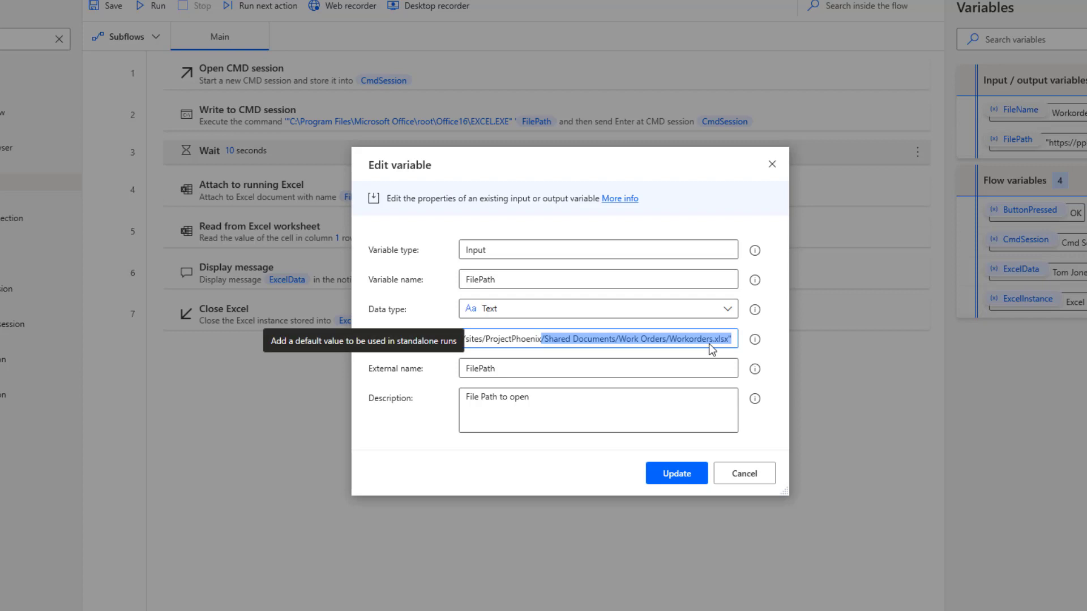
left_click_drag(709, 344, 497, 360)
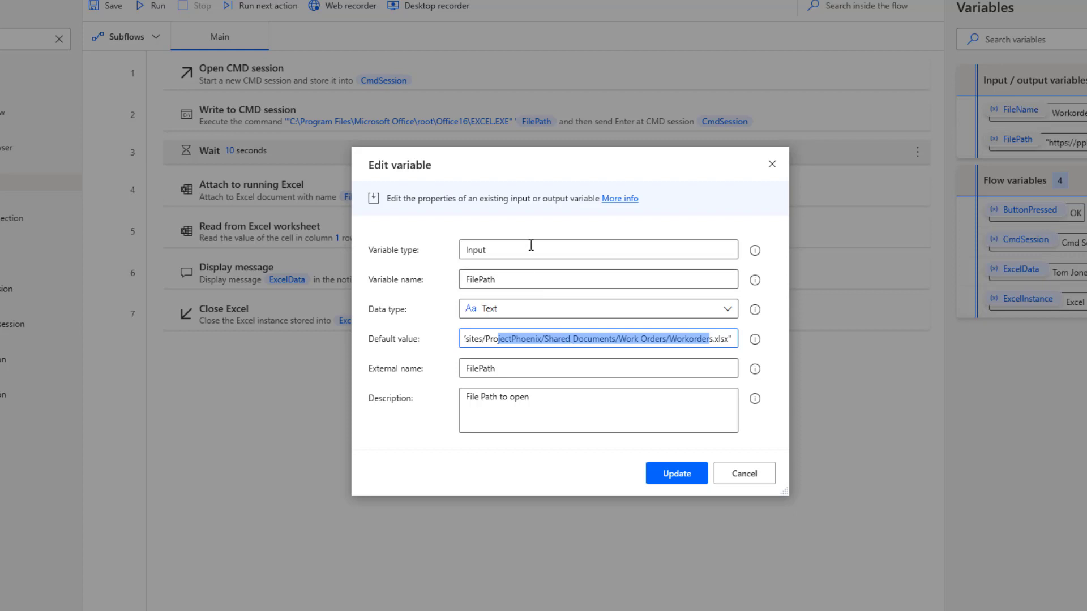
left_click(754, 476)
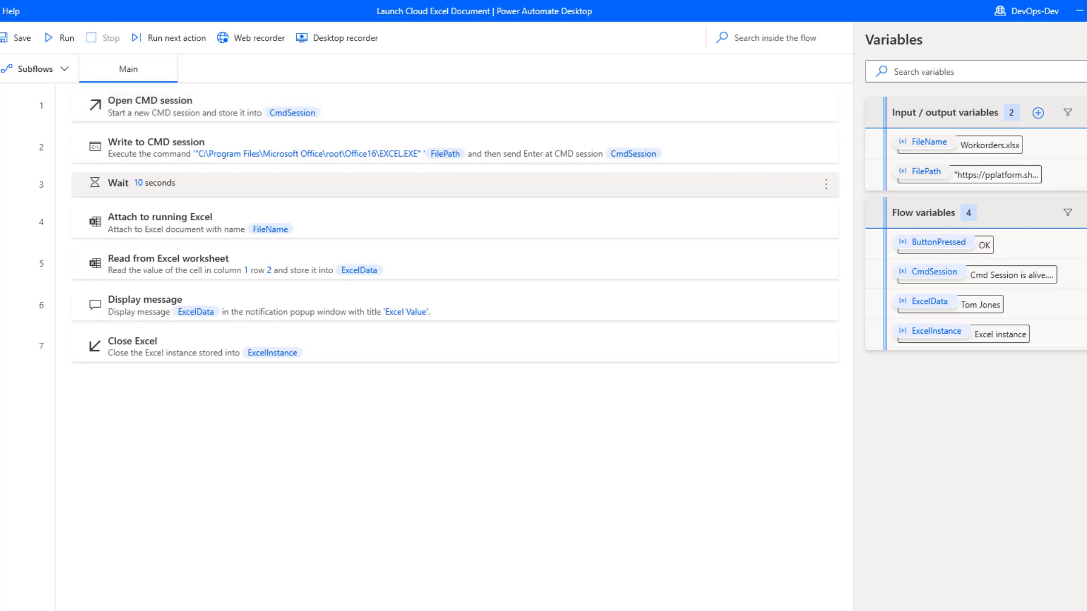
Step: Search actions for cmd and review the Write to CMD session command launching EXCEL.EXE, leaving it unchanged
type("cmd")
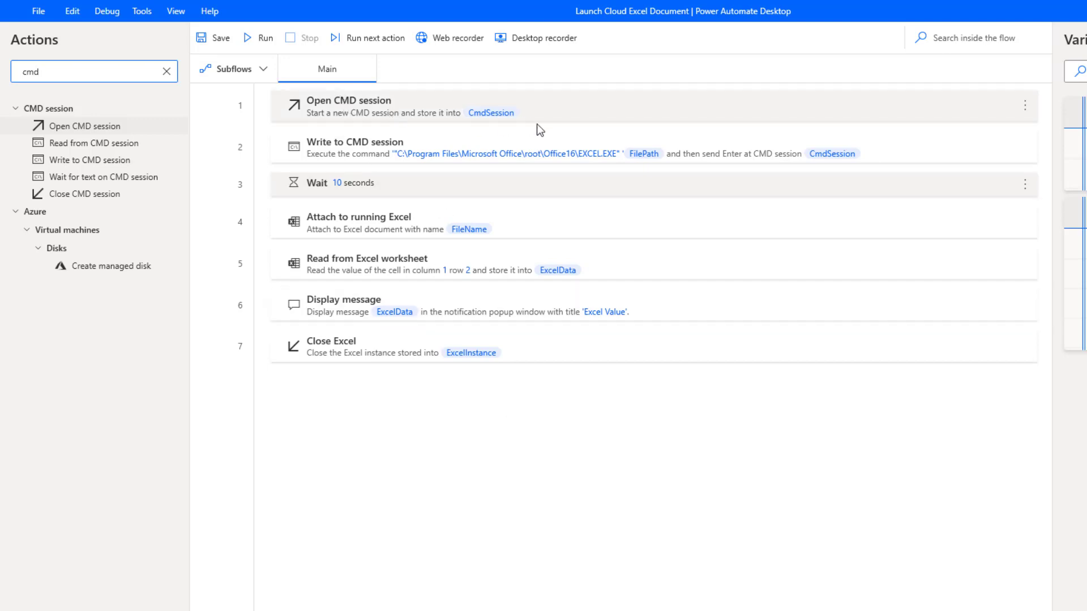
double_click(689, 144)
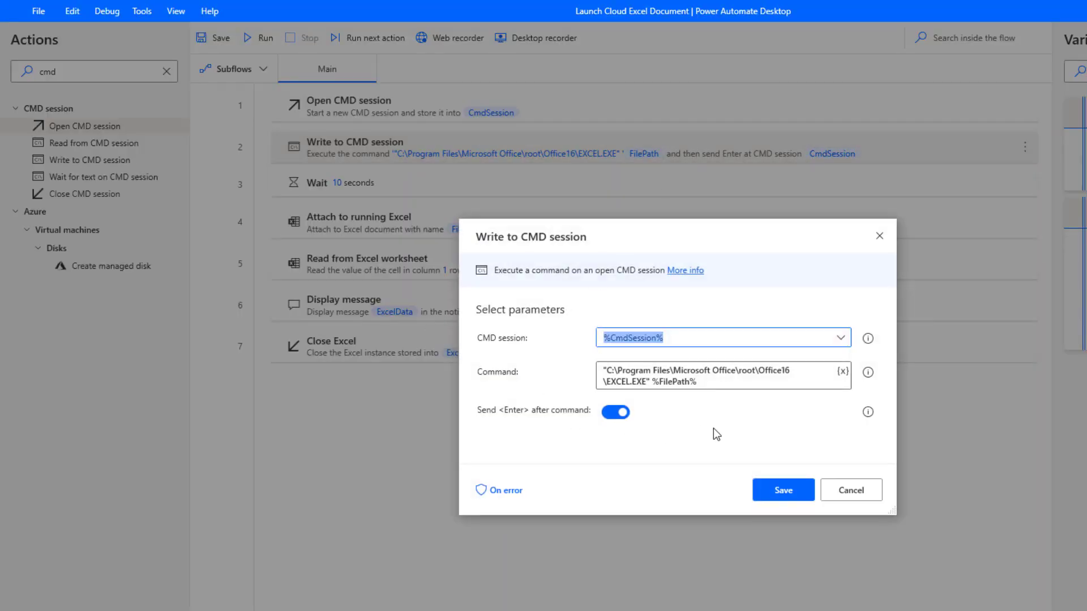
left_click_drag(651, 384, 586, 375)
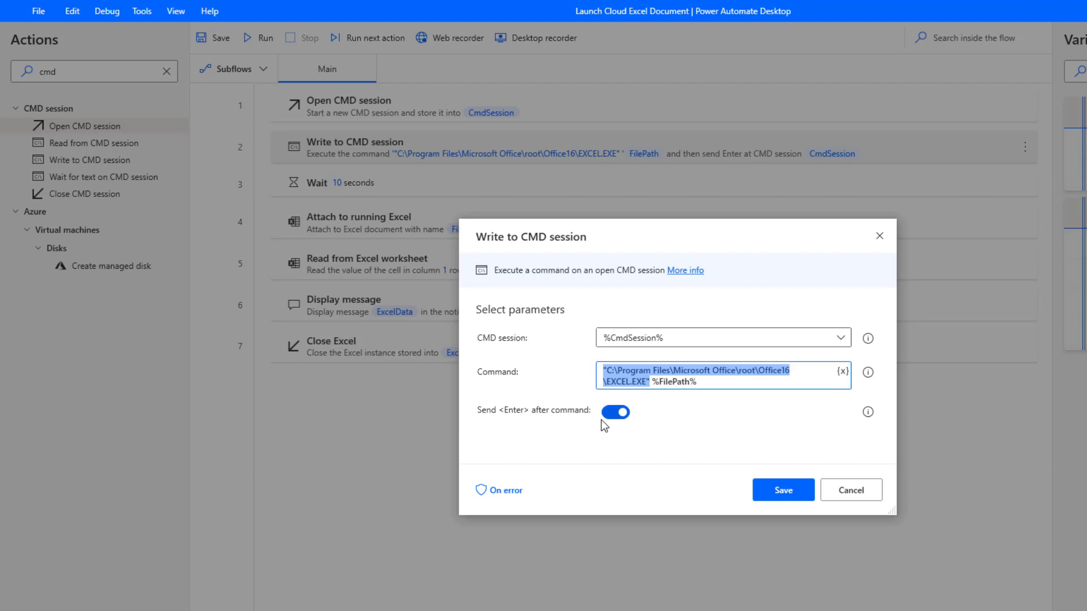
left_click(849, 491)
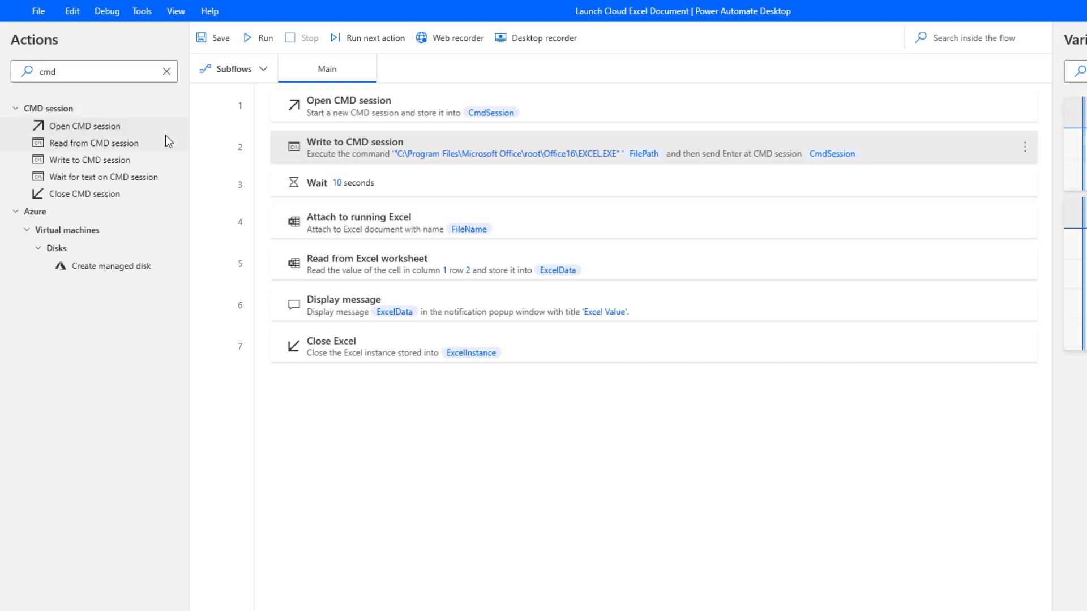
Step: Filter actions by excel and open step 4, Attach to running Excel on %FileName%
left_click(167, 71)
type("excel")
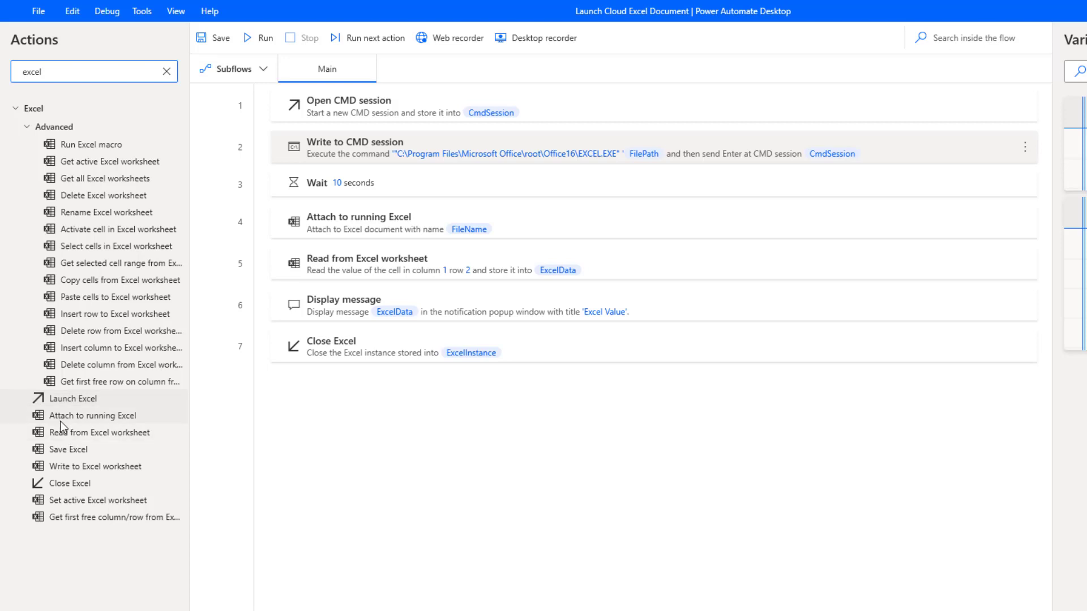
double_click(608, 230)
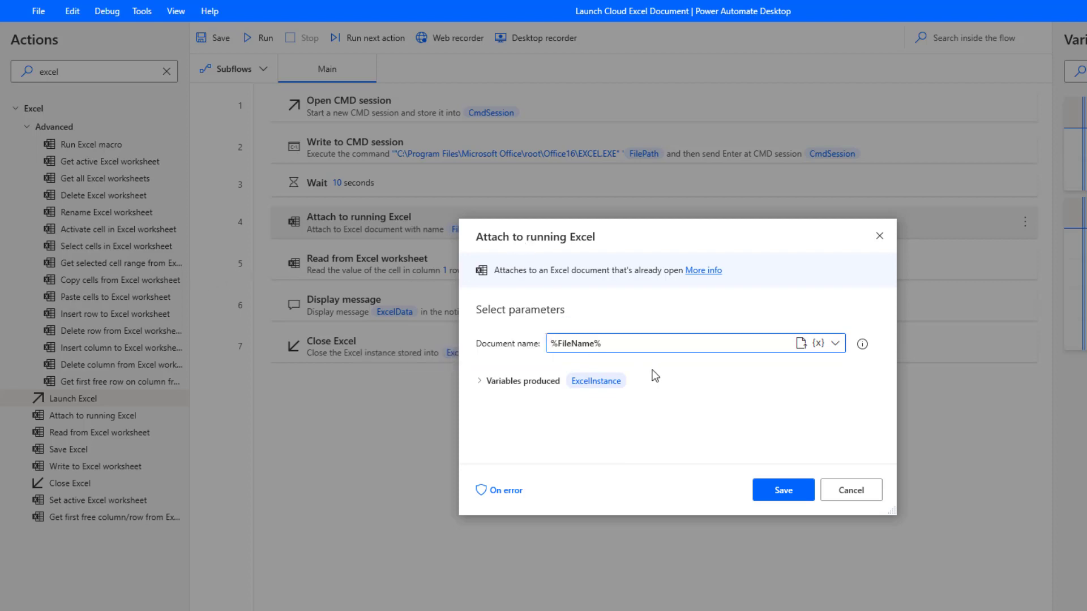
Step: Review the Read from Excel worksheet step (column 1, row 2 into ExcelData), then open Display message
left_click(847, 494)
double_click(641, 260)
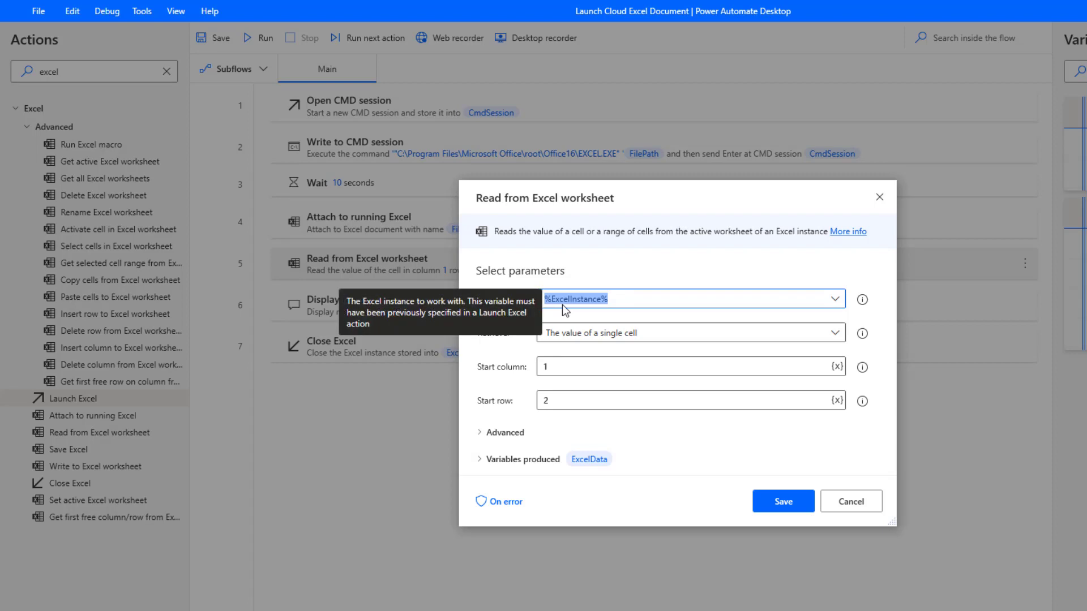
left_click(852, 505)
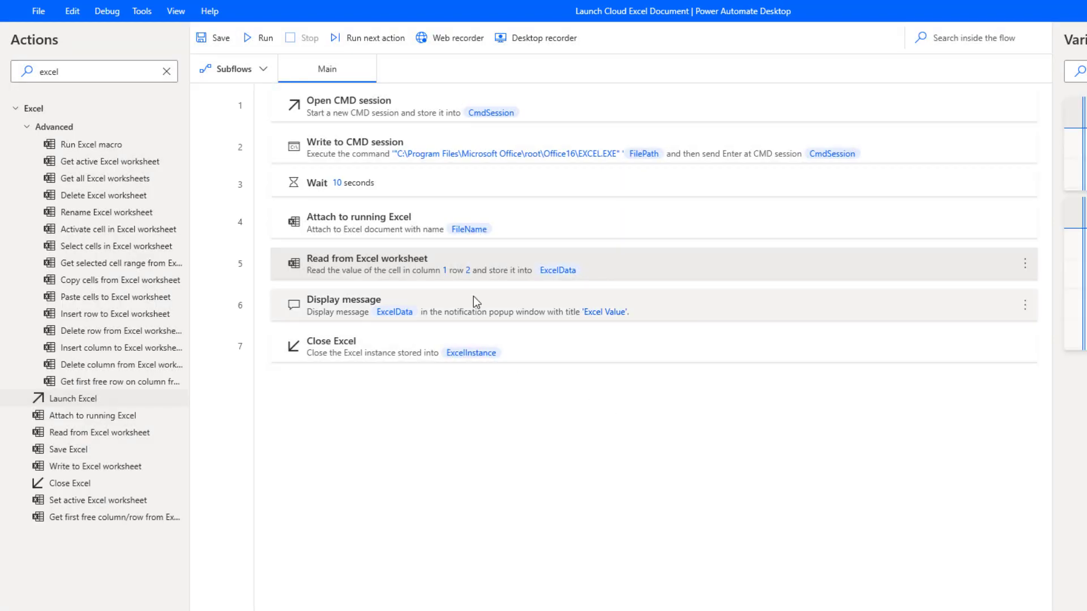
double_click(473, 300)
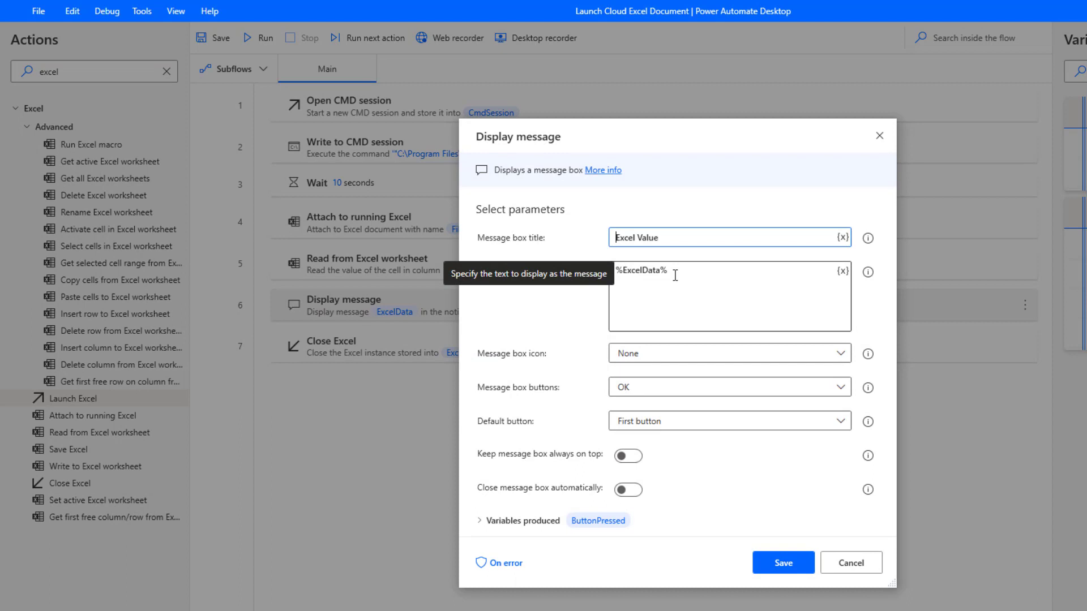
Step: Save the Display message step with title 'Excel Value' and message %ExcelData%
left_click_drag(664, 127, 631, 327)
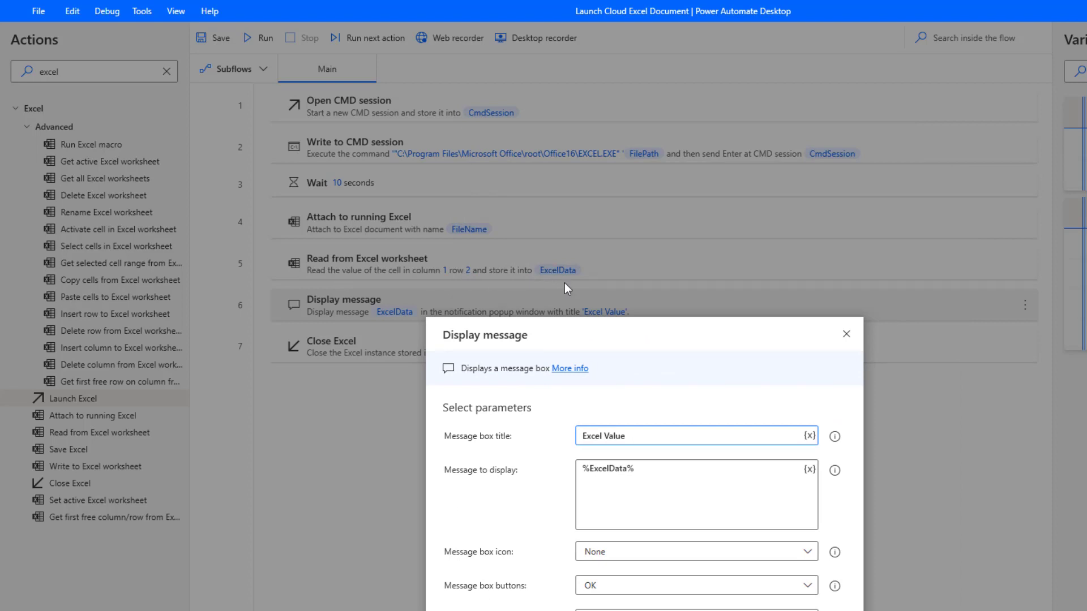
left_click_drag(596, 326, 587, 159)
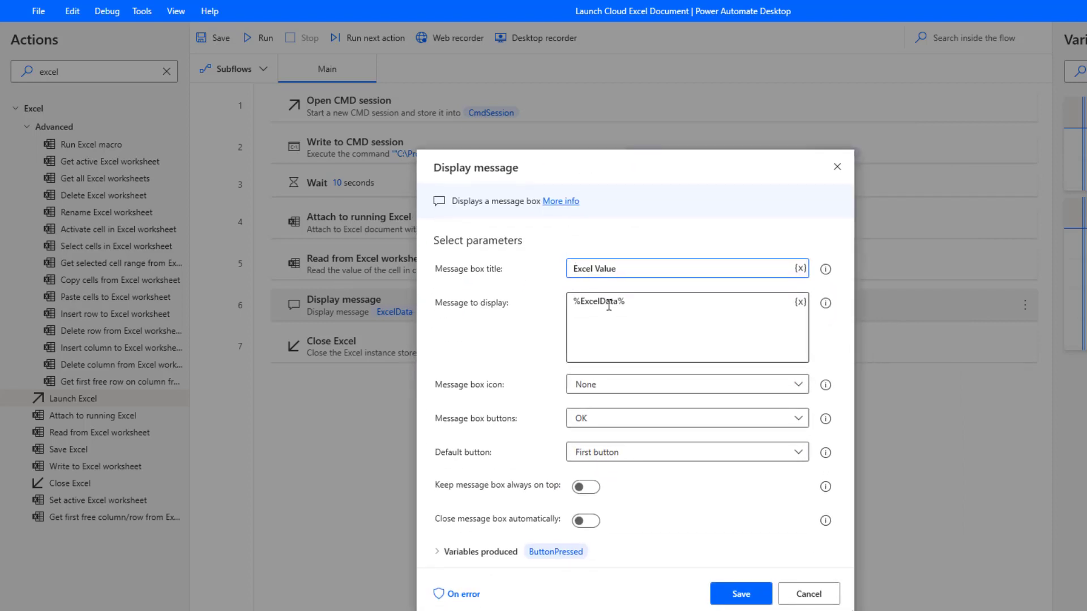
left_click(732, 594)
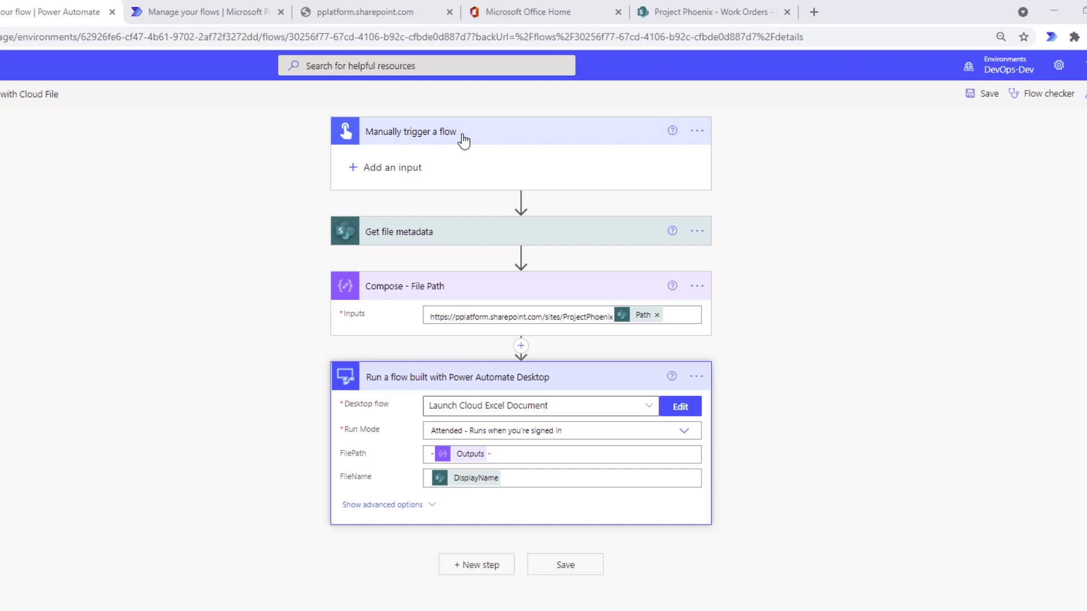
Step: Expand Get file metadata to see its site address and file identifier, then view the Work Orders library
left_click(444, 236)
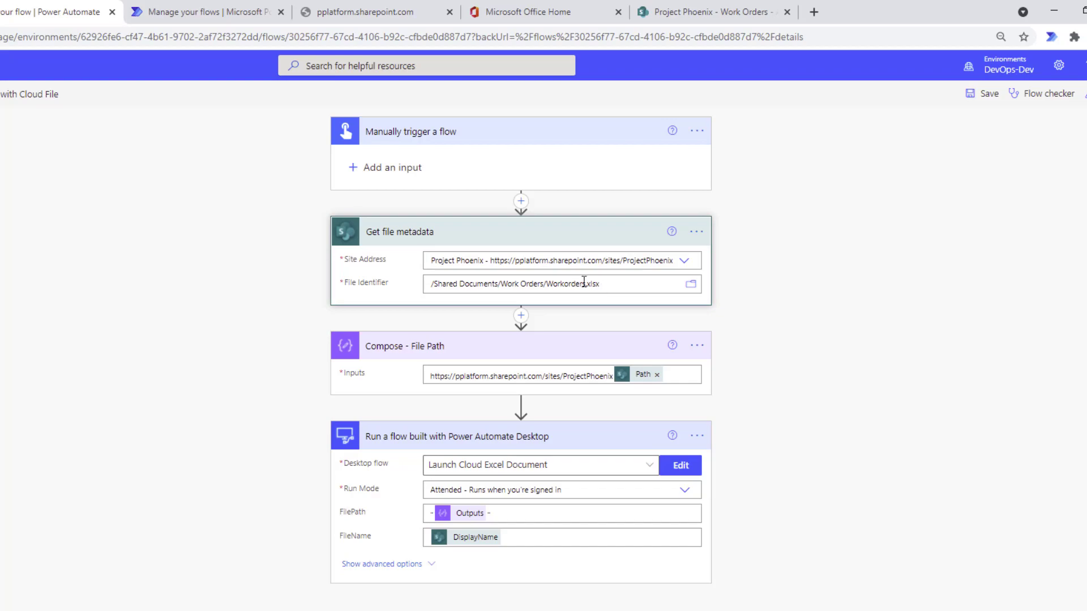
left_click(681, 10)
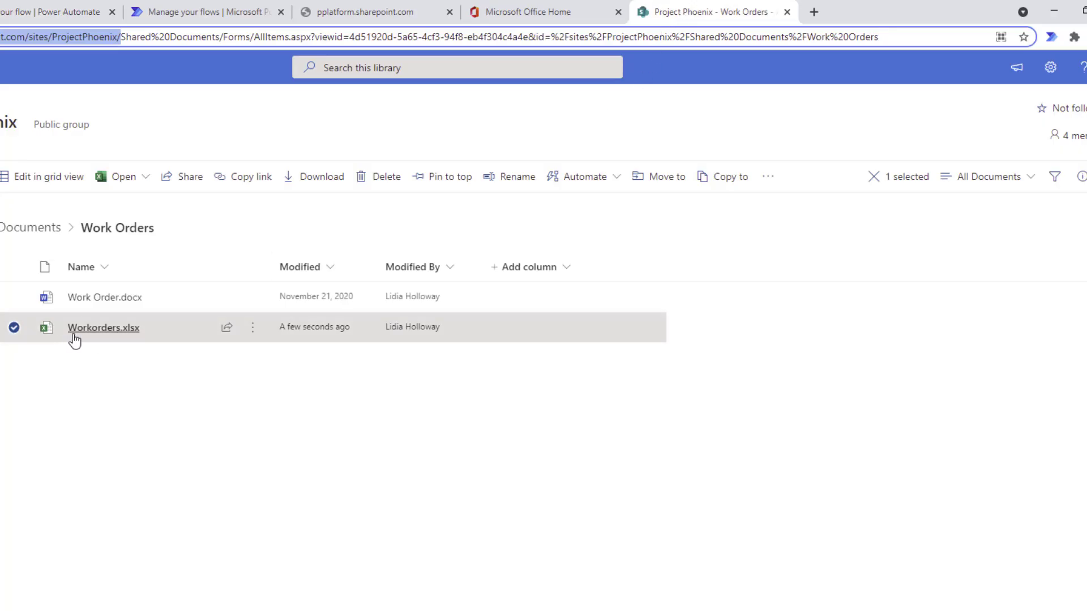
Step: Look over the Workorders.xlsx file card, then return to the cloud flow editor
mouse_move(74, 339)
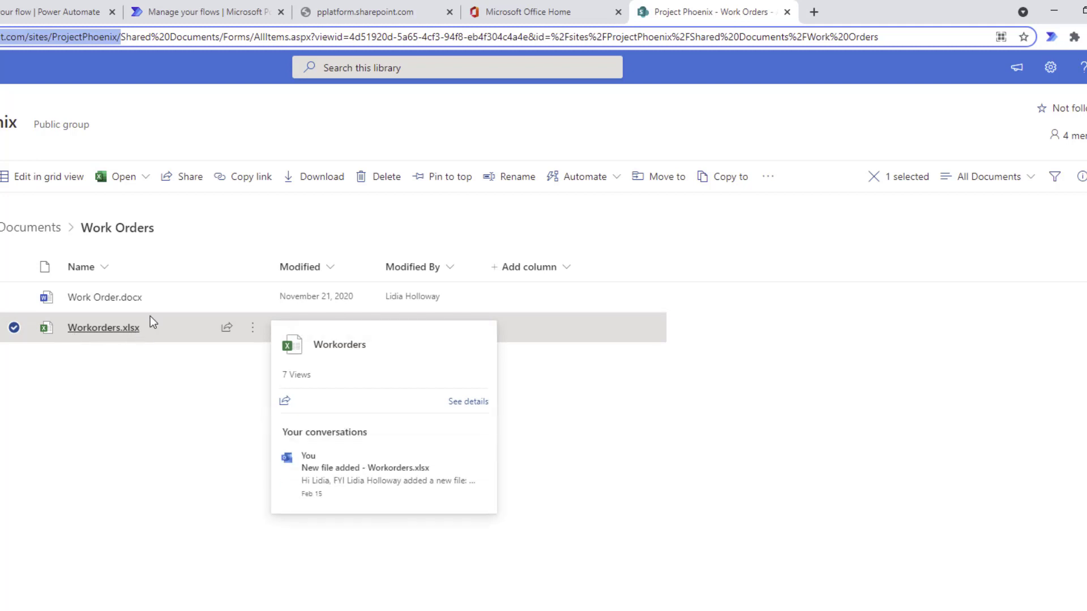
left_click(44, 12)
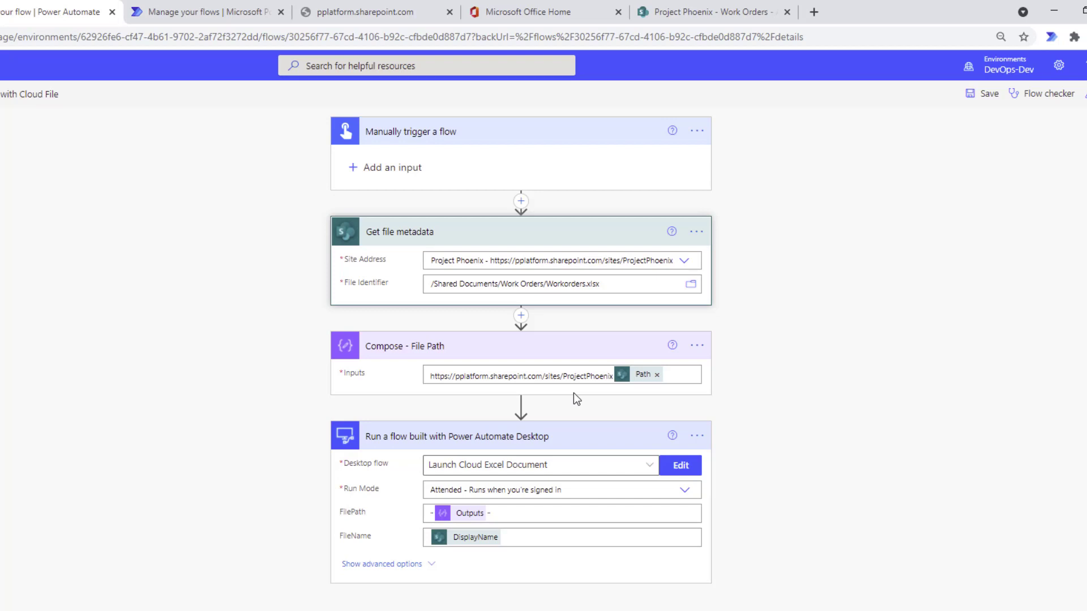
Step: Confirm FileName uses the DisplayName dynamic content token, then start a manual test of the flow
mouse_move(468, 541)
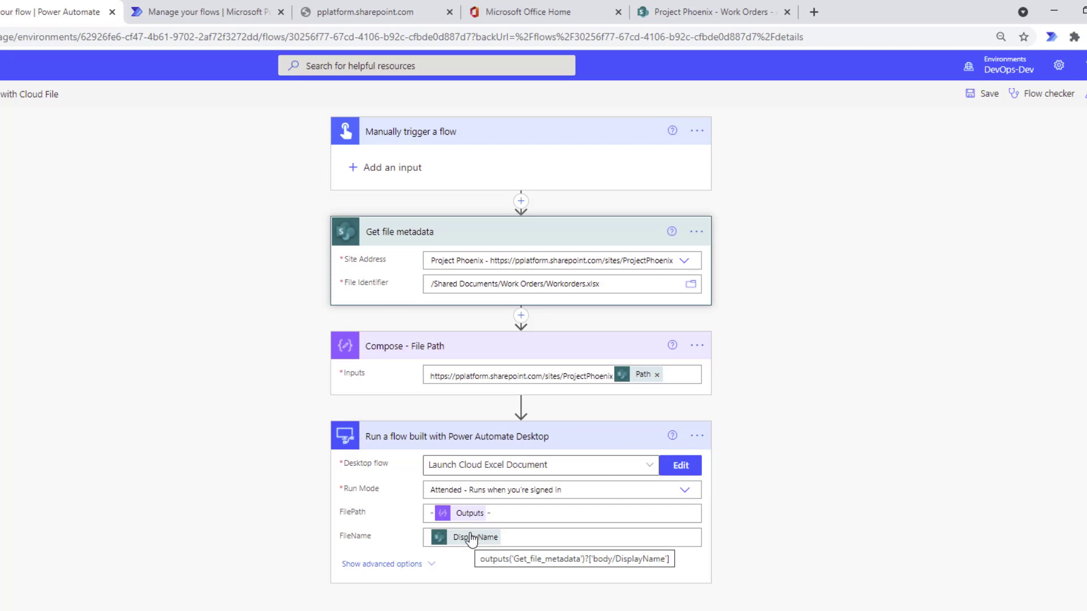
left_click(508, 537)
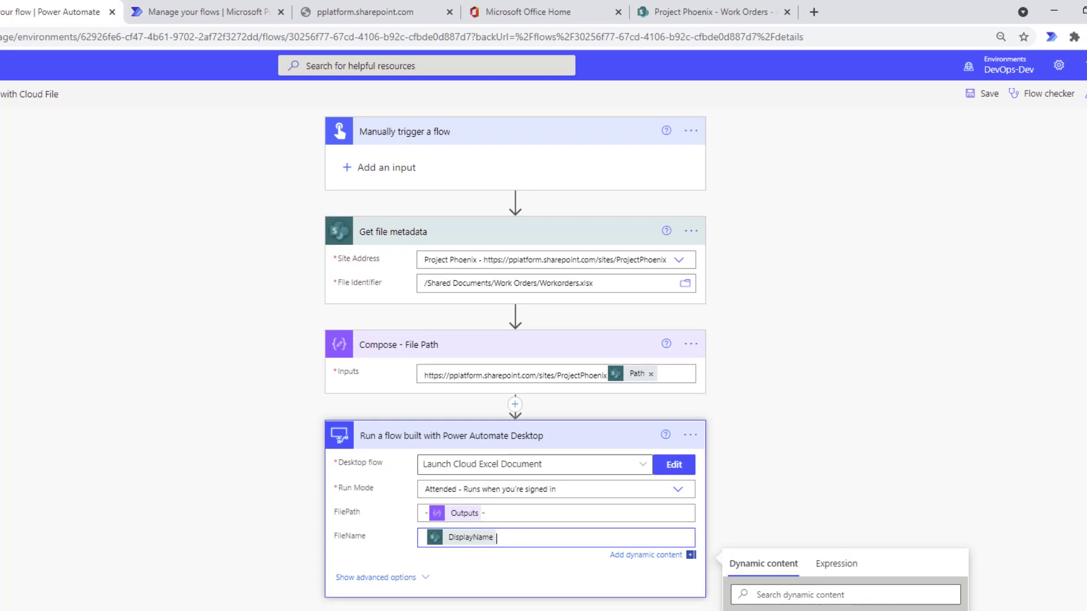
scroll(819, 566, "down", 5)
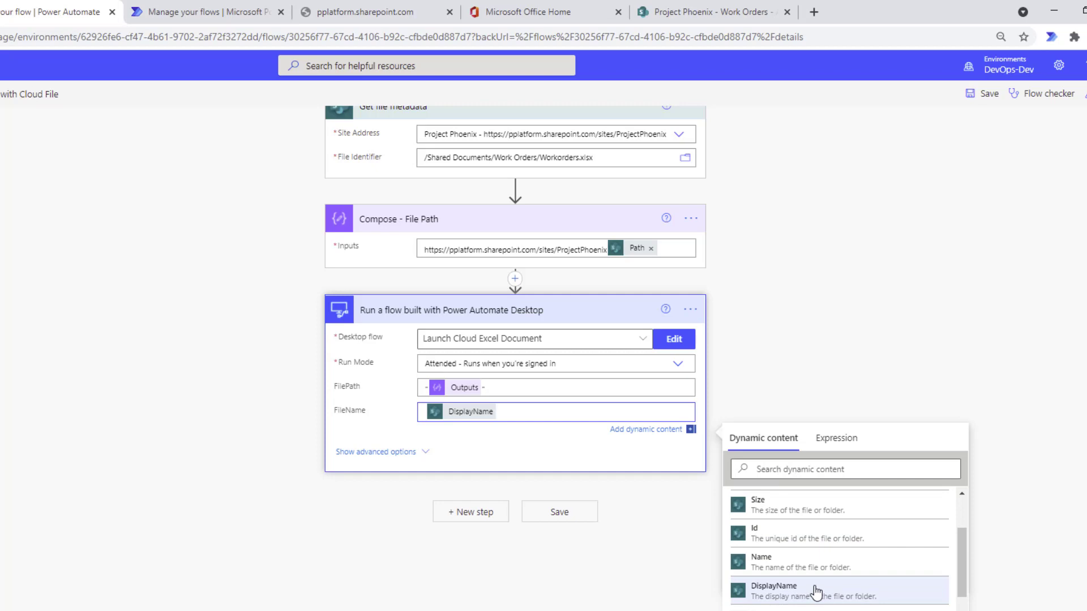
left_click(852, 296)
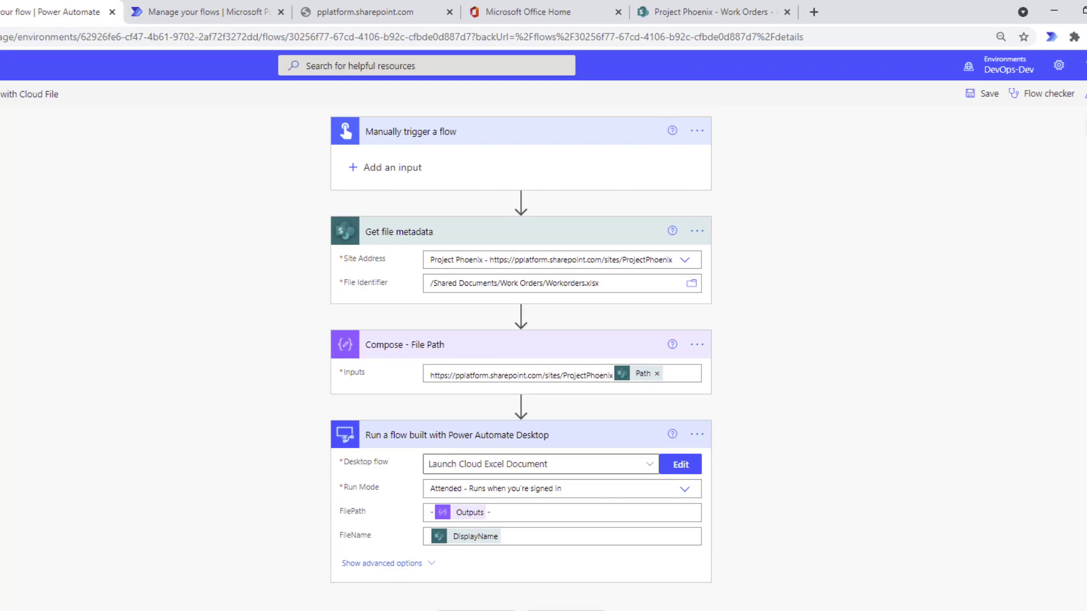
left_click(940, 572)
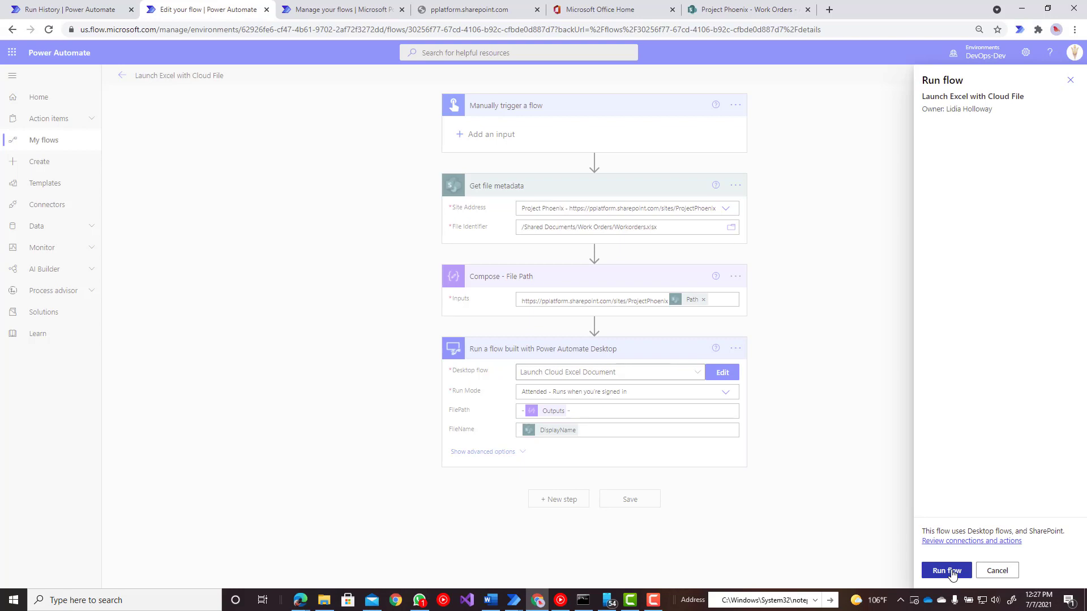
Step: Run the flow and follow its run while Excel opens Workorders.xlsx and shows the Excel Value message
left_click(951, 572)
left_click(935, 575)
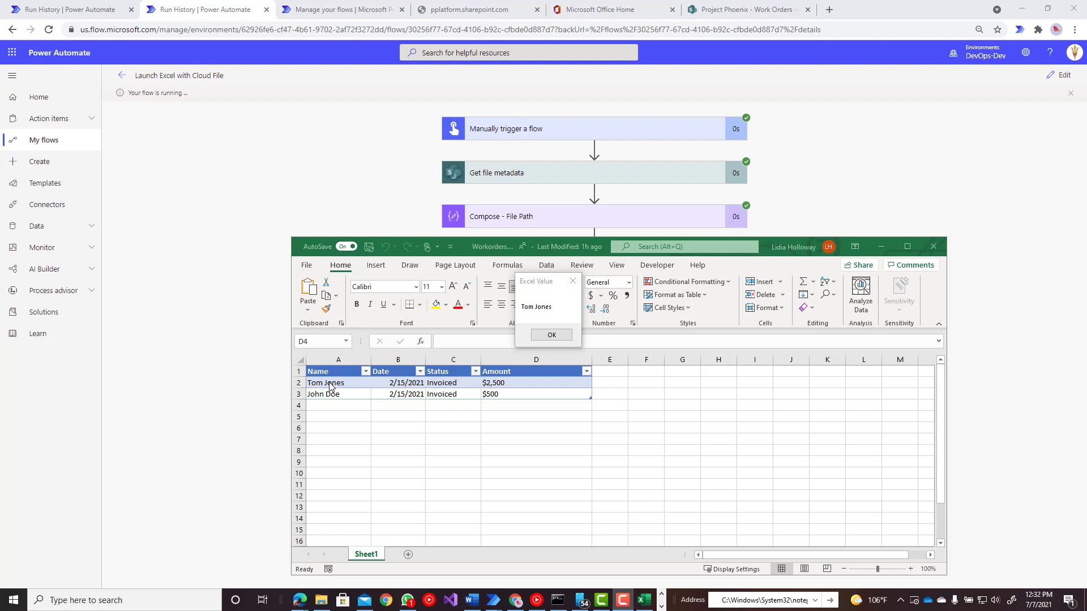
Step: Dismiss the Excel Value message and inspect the desktop flow step's inputs, including FileName Workorders.xlsx
left_click(551, 336)
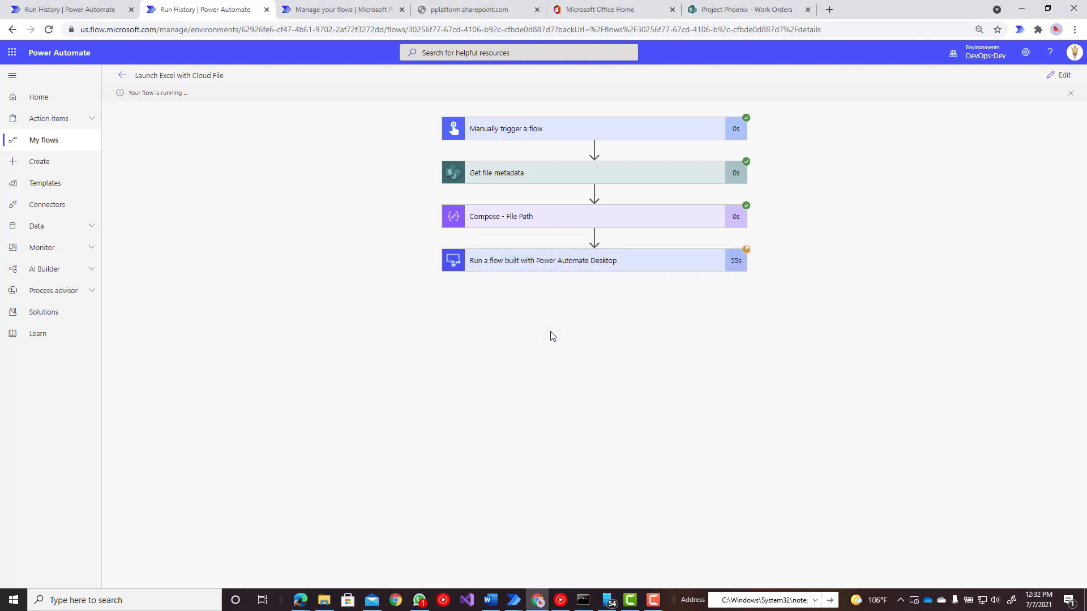
left_click(548, 262)
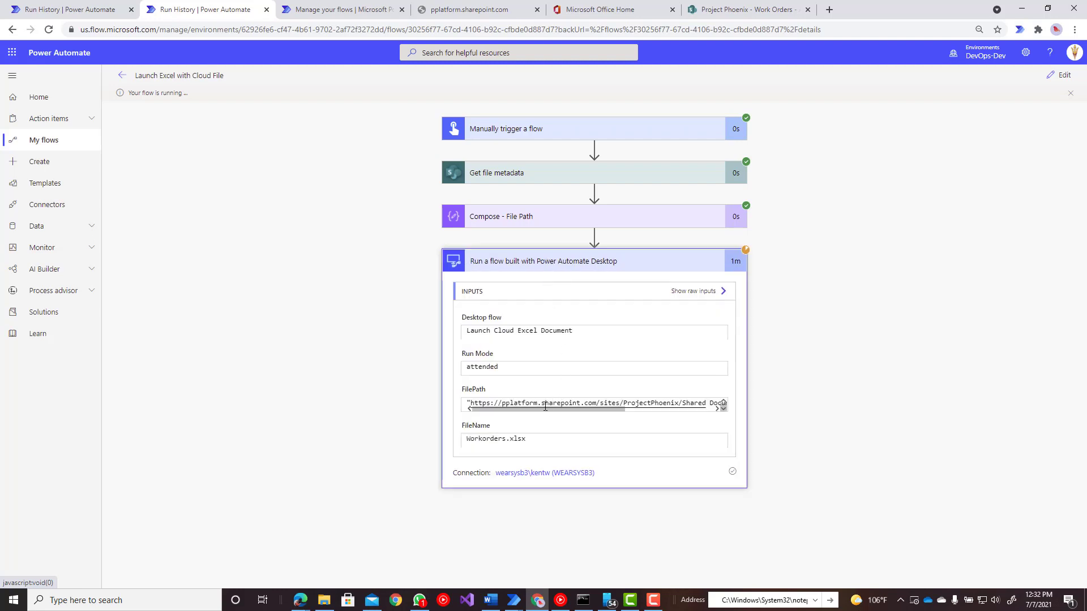
left_click_drag(543, 412, 434, 447)
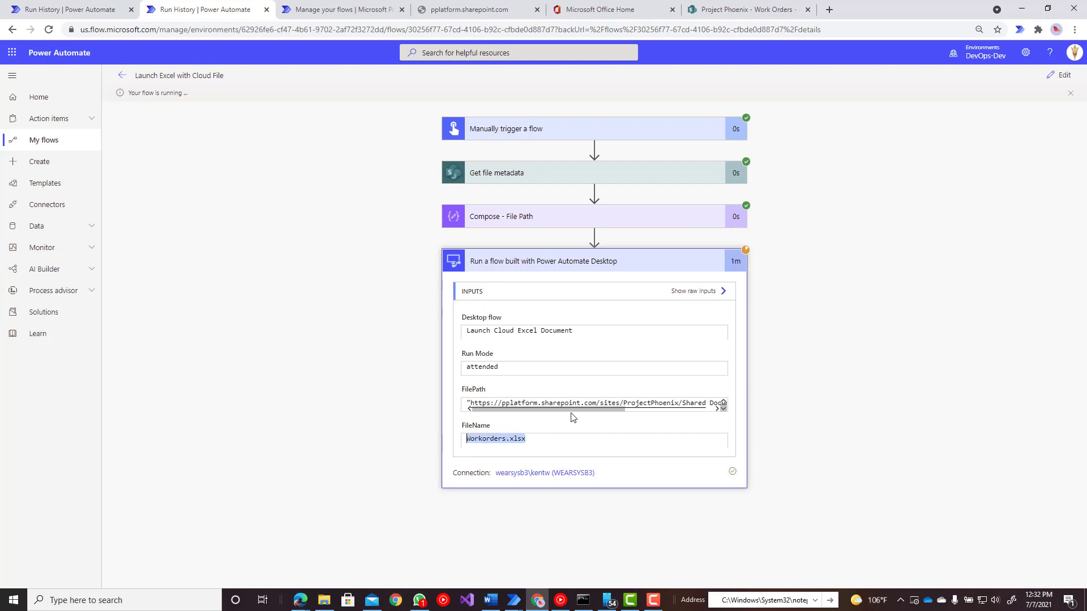